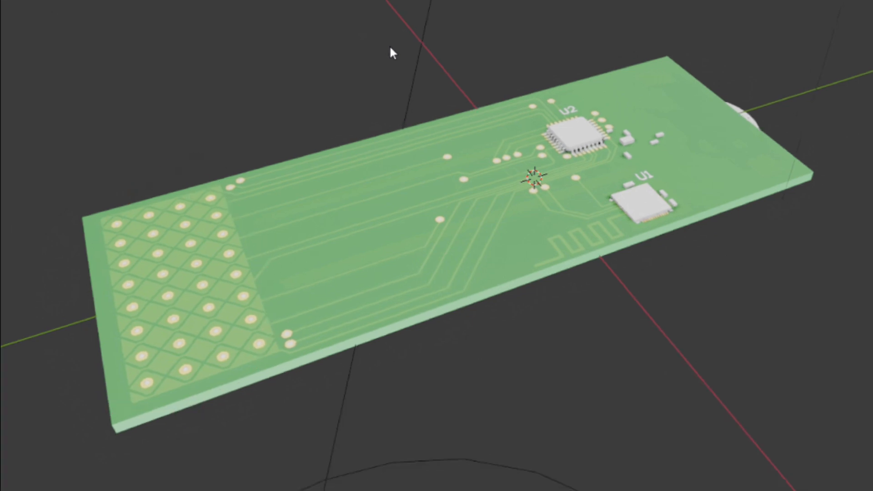
scroll(390, 54, "up", 5)
left_click_drag(392, 71, 300, 372)
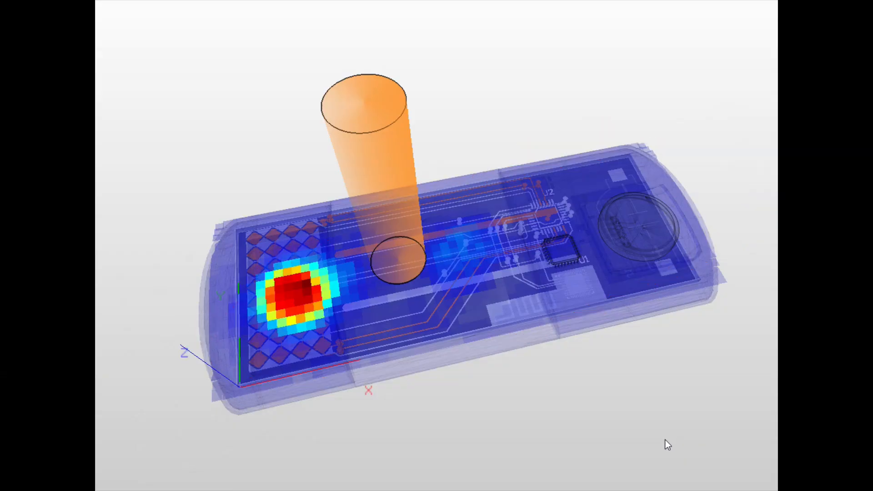
mouse_move(665, 440)
left_mouse_down()
mouse_move(629, 376)
mouse_move(577, 359)
mouse_move(549, 370)
mouse_move(574, 400)
mouse_move(645, 408)
mouse_move(673, 429)
left_mouse_up()
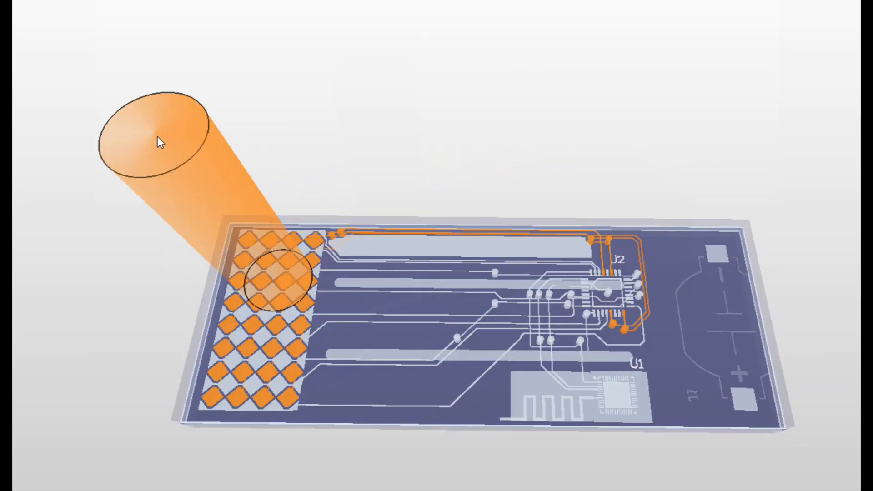
left_click_drag(157, 136, 140, 107)
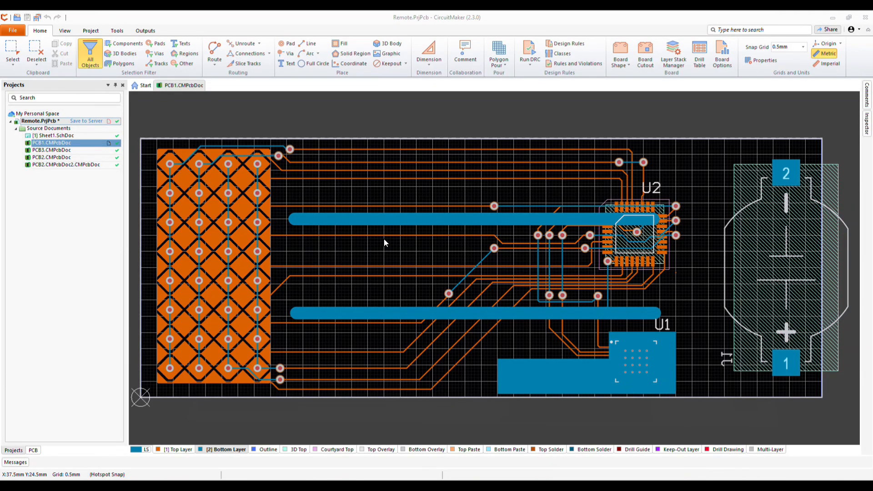
Configure the project's Gerber output to plot both overlays, the Top and Bottom Layers and Keep-Out Layer, and save Remote.PrjPcb to the server
left_click(90, 31)
left_click(387, 51)
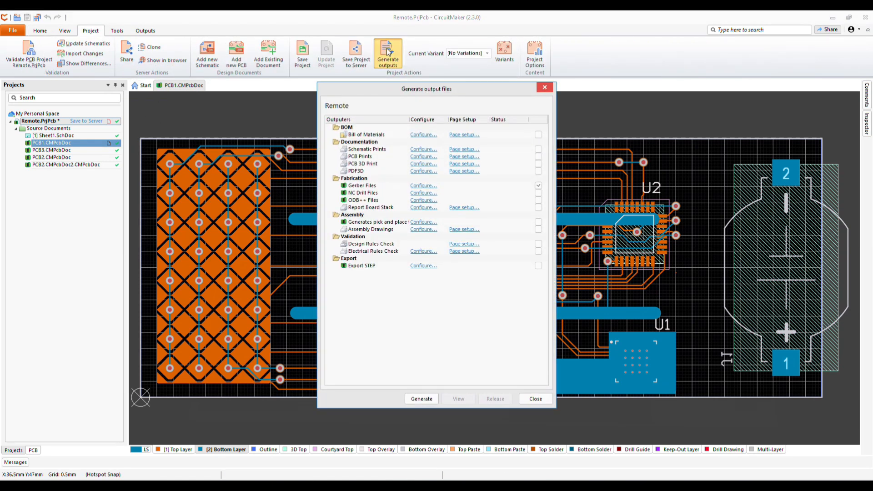
left_click(425, 190)
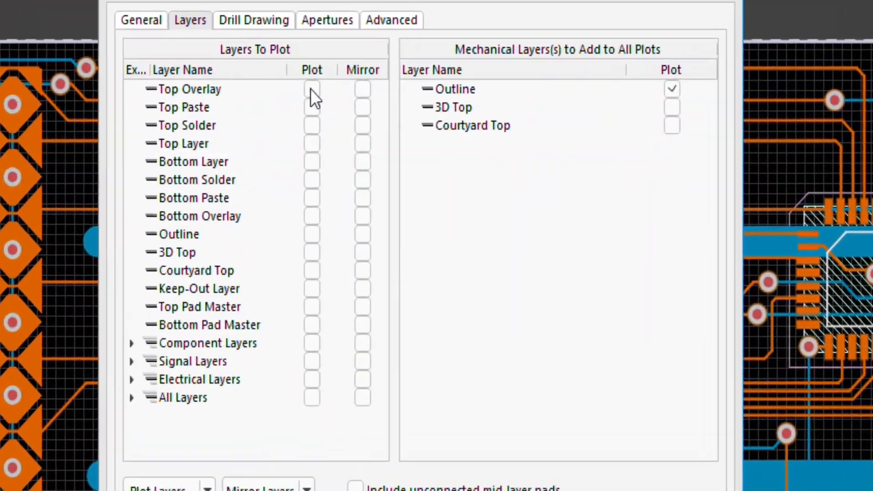
left_click(338, 102)
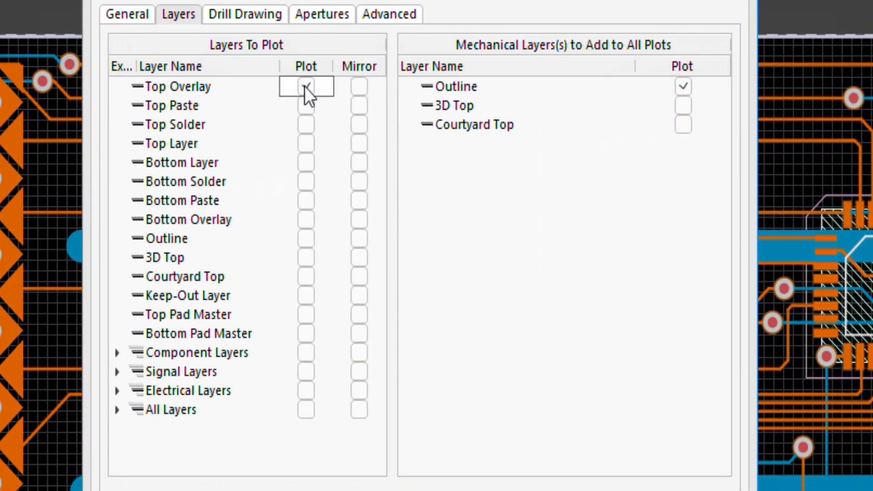
left_click(305, 164)
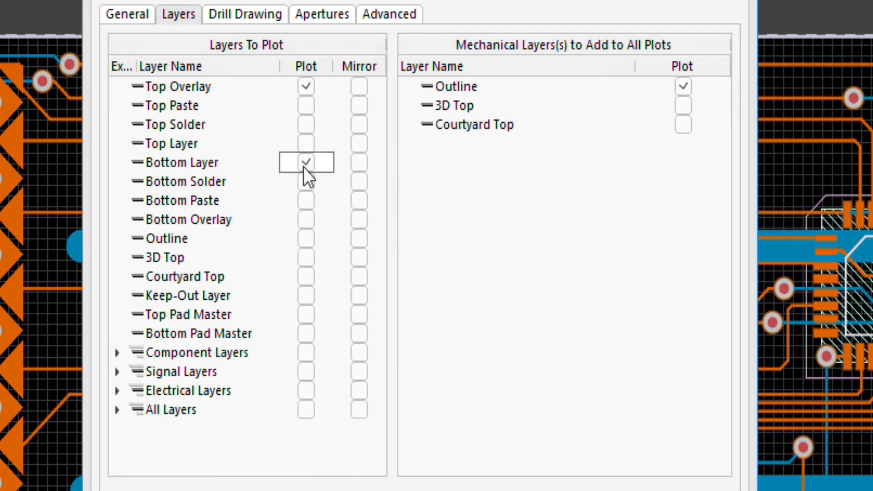
left_click(307, 220)
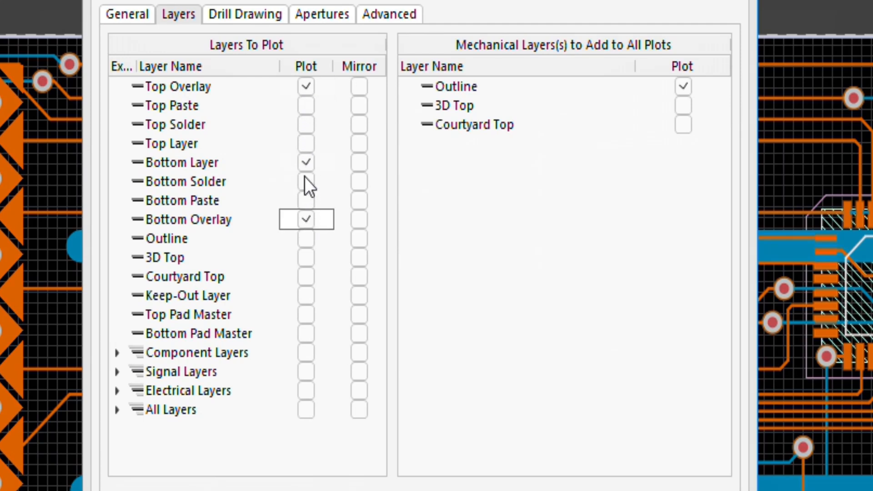
left_click(307, 147)
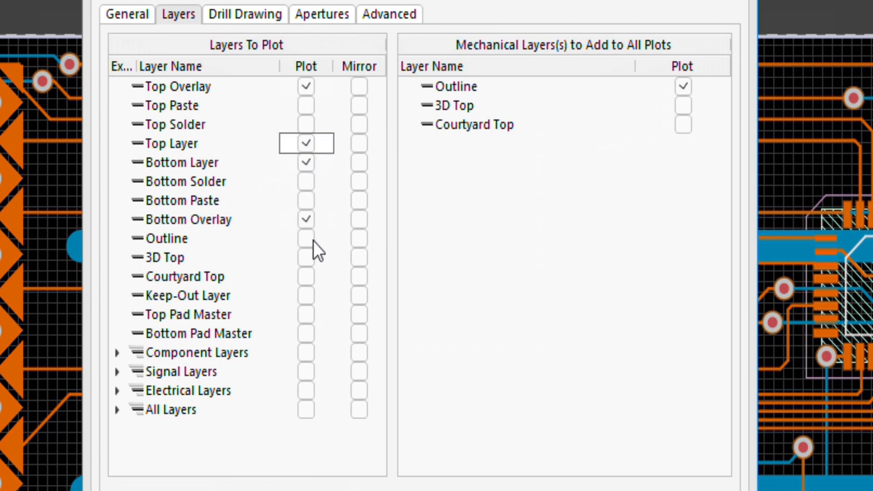
left_click(308, 295)
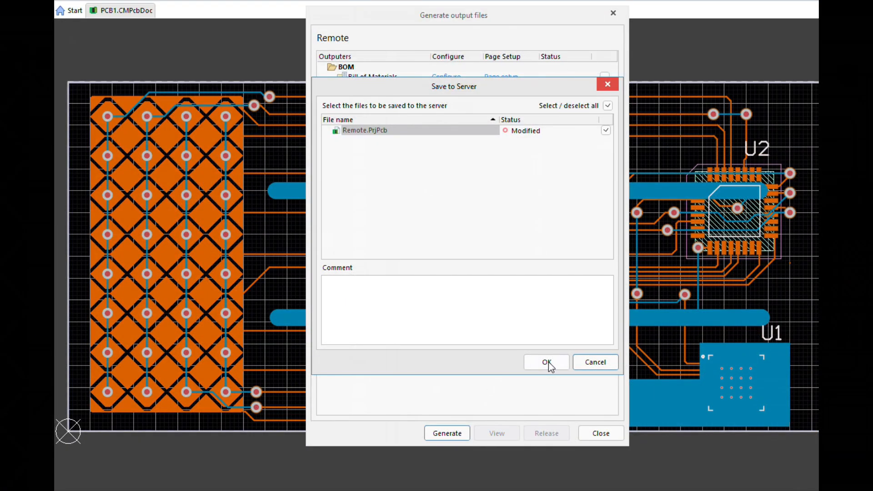
left_click(548, 361)
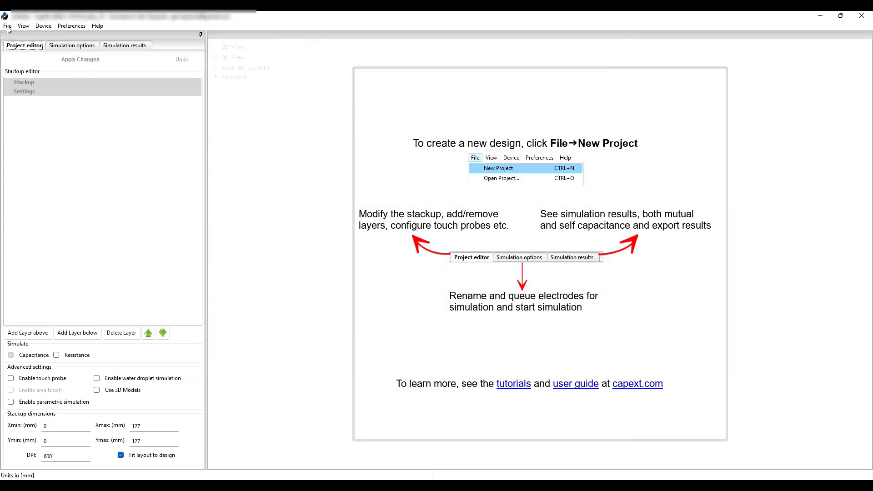
Switch to CapExt, start a new project and add all six PCB1 files (GBL, GBO, GD1, GKO, GTL, GTO) as layers
left_click(8, 26)
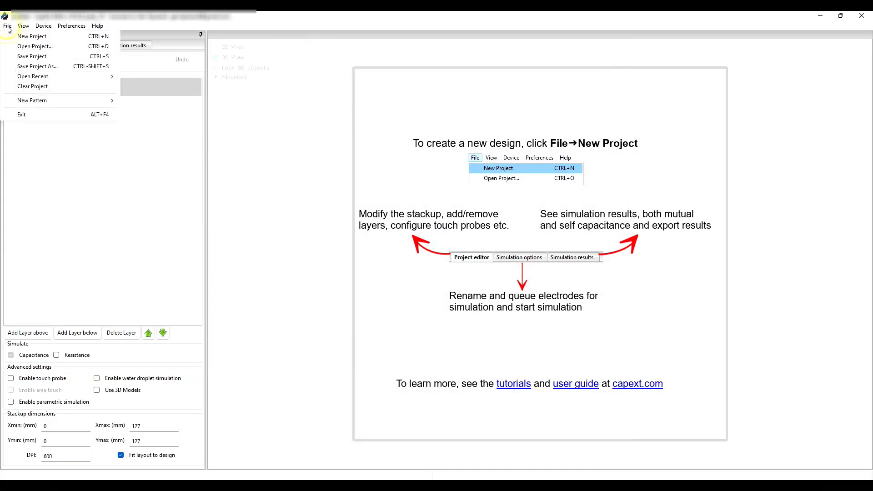
left_click(20, 37)
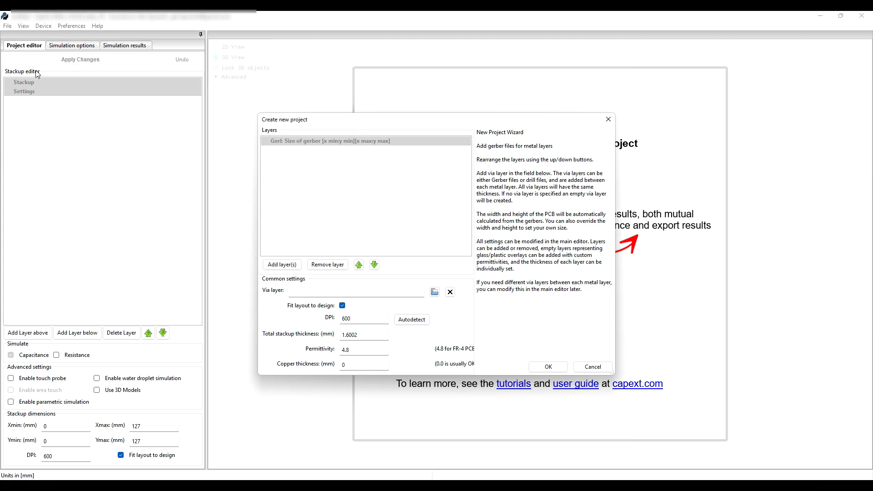
left_click(285, 265)
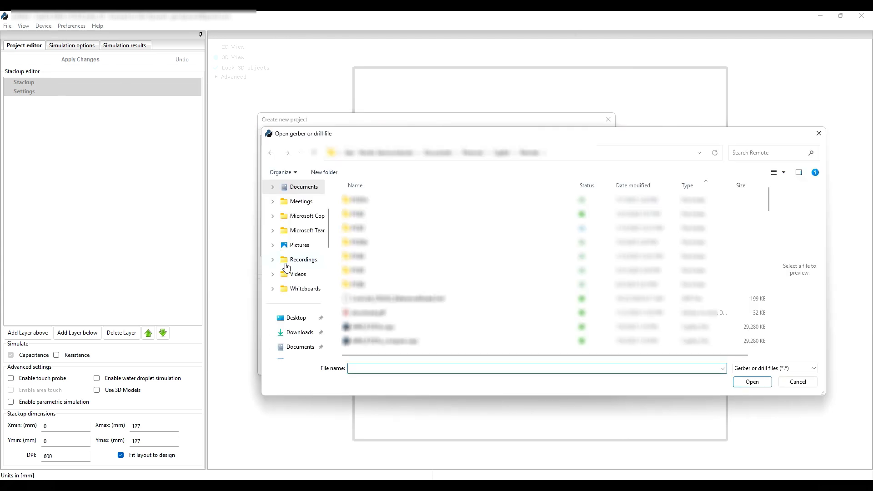
double_click(359, 201)
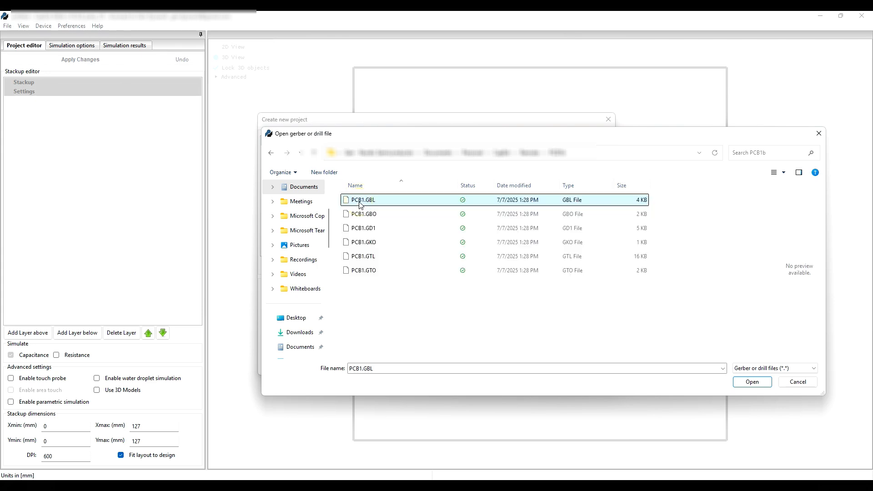
left_click(361, 200)
left_click(364, 270, "shift")
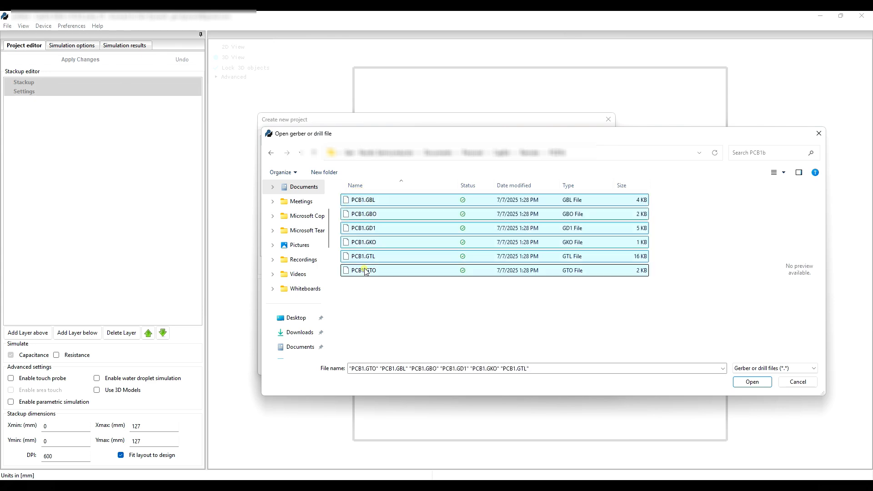
left_click(751, 384)
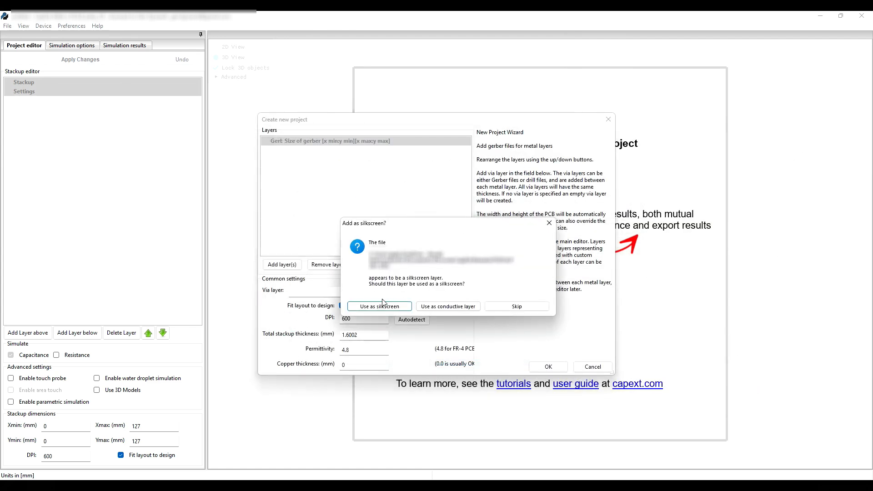
Assign the imported files their suggested roles: both overlay files as silkscreens, the outline file as border and the drill data as drill file
left_click(380, 307)
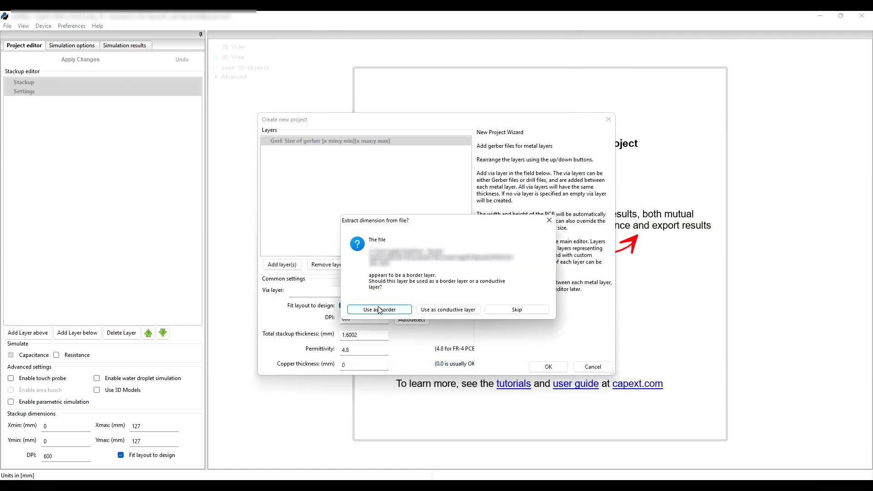
left_click(378, 310)
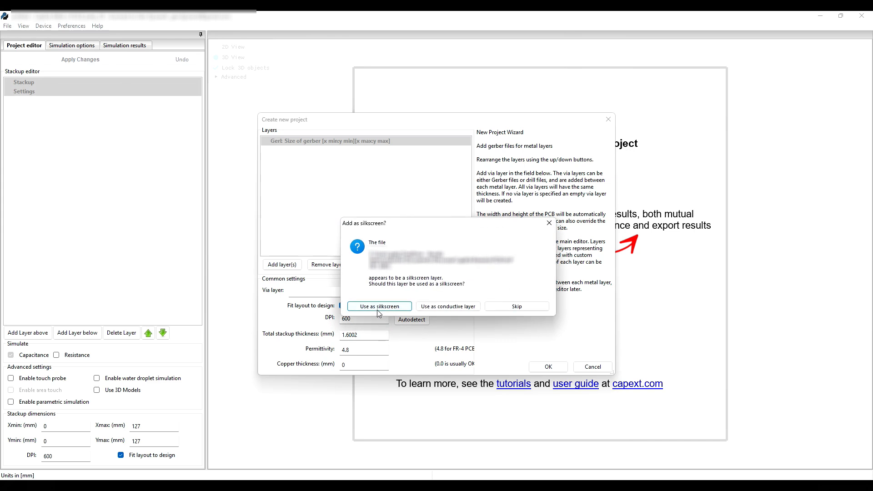
left_click(380, 309)
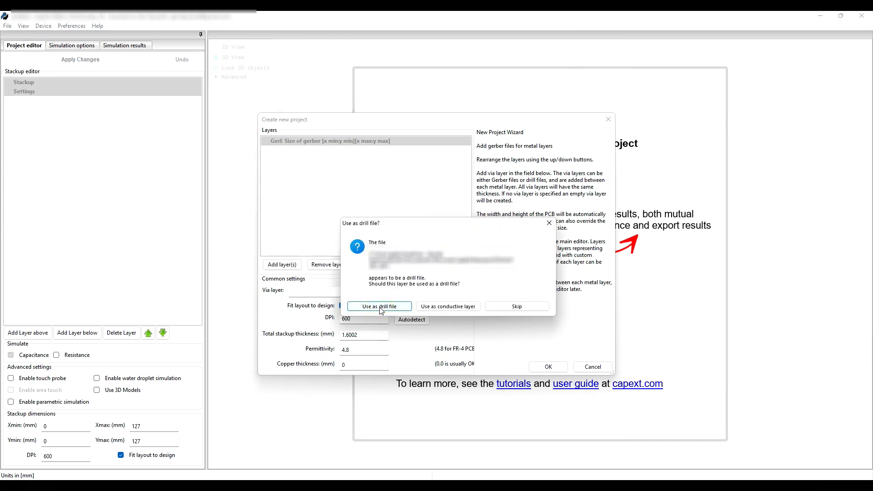
left_click(381, 307)
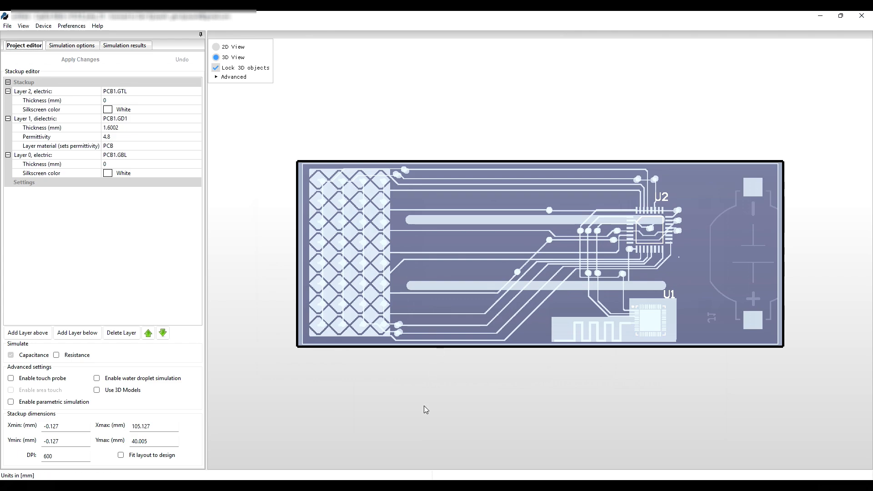
Inspect the imported board in 3D and 2D view, and show its electrodes in the simulation options
left_click_drag(424, 406, 397, 404)
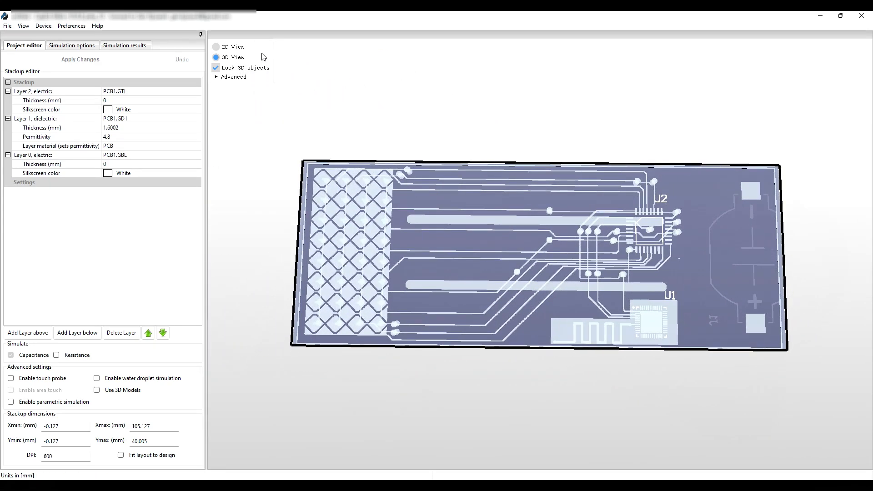
left_click(216, 48)
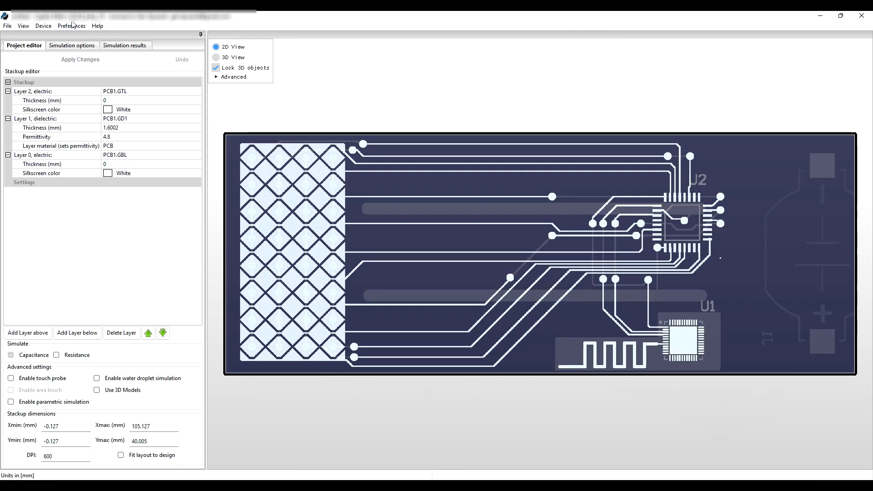
left_click(71, 46)
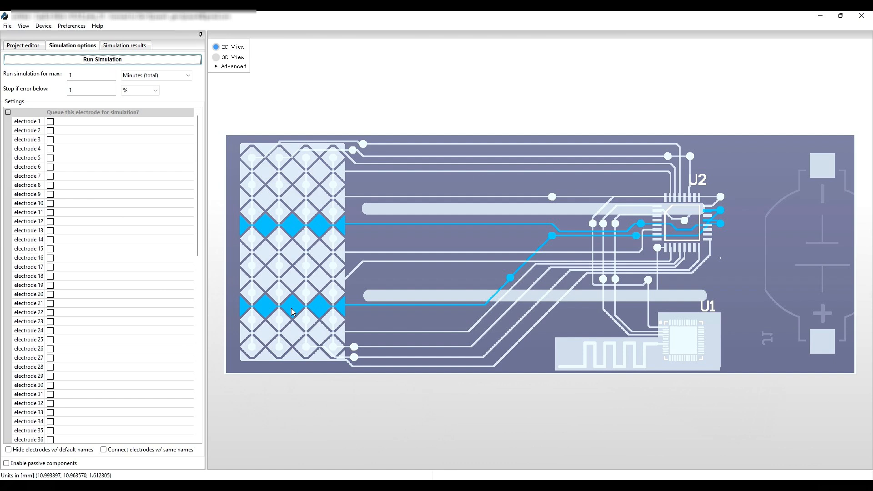
Create the project again from the PCB1 Gerber and drill files, with the DPI set by autodetection
left_click(6, 28)
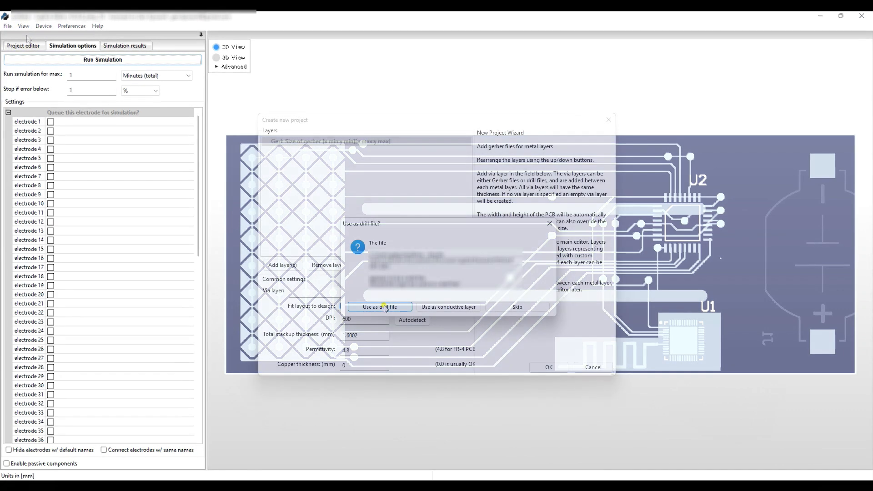
left_click(384, 308)
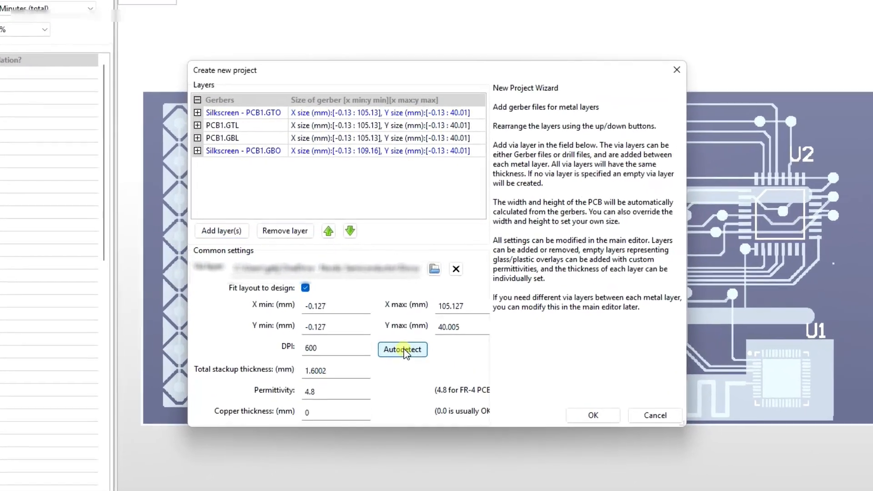
left_click(411, 326)
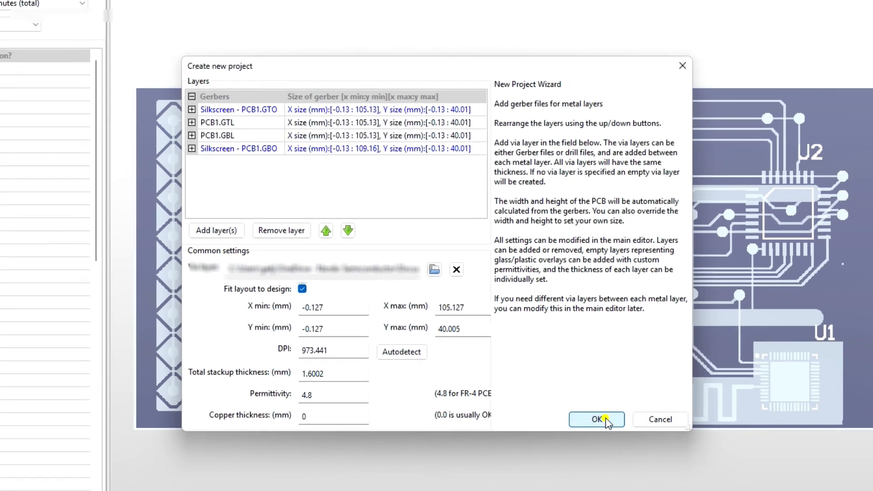
left_click(619, 443)
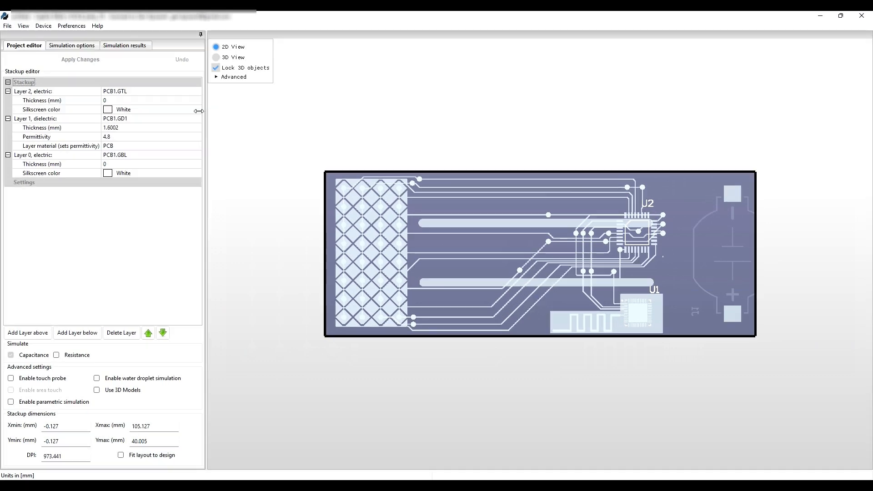
Queue the upper long bar electrode for simulation and rename it gripx
left_click(65, 49)
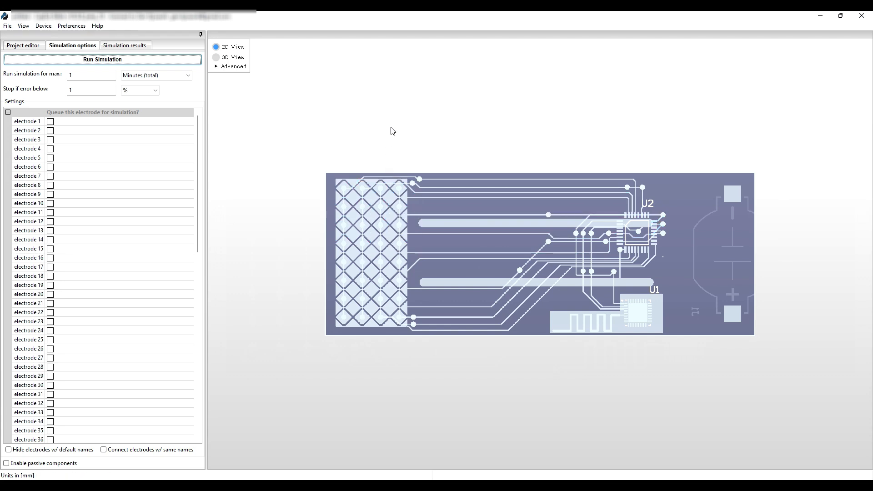
scroll(383, 296, "up", 2)
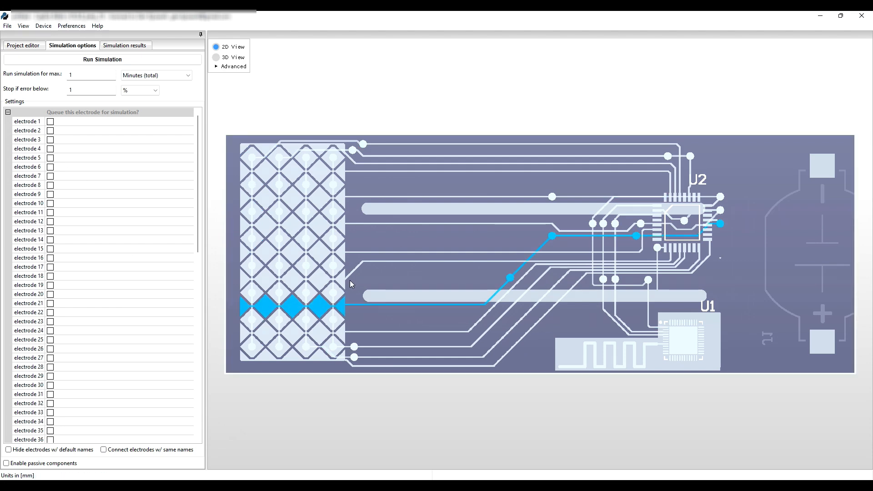
left_click(398, 209)
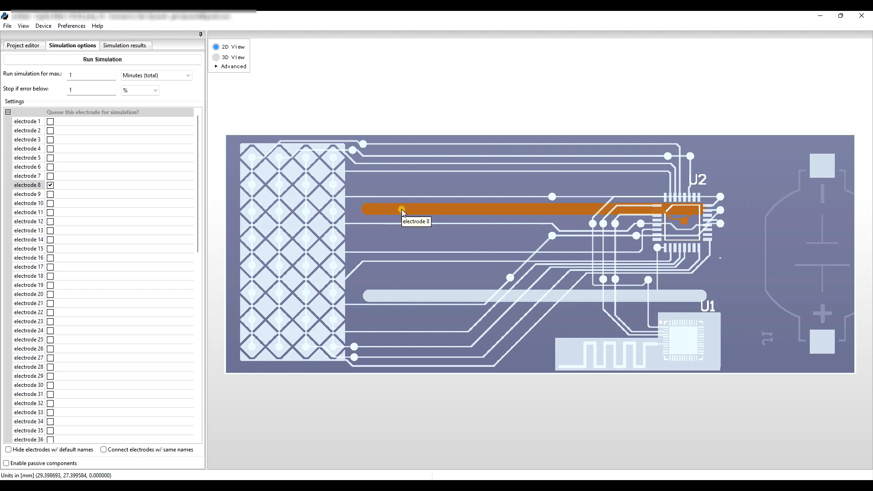
double_click(28, 184)
type("gripx")
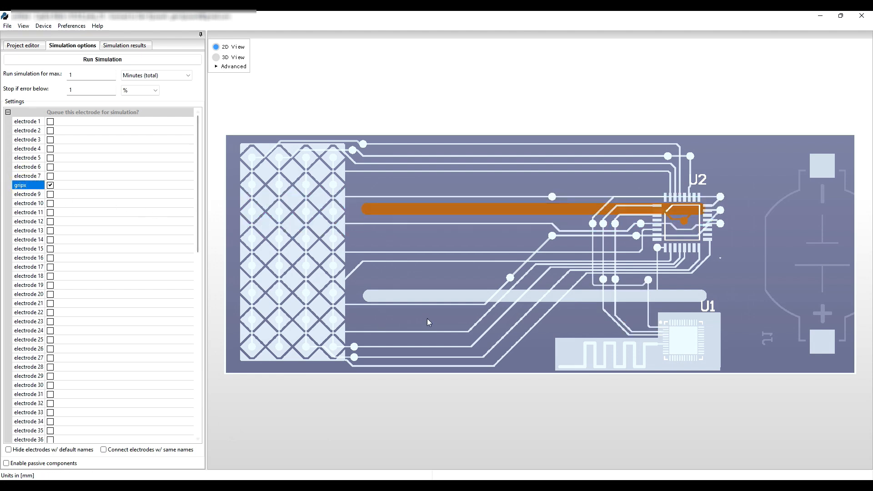
Queue the lower long bar electrode for simulation and rename it gripy
left_click(424, 296)
double_click(28, 240)
type("grip")
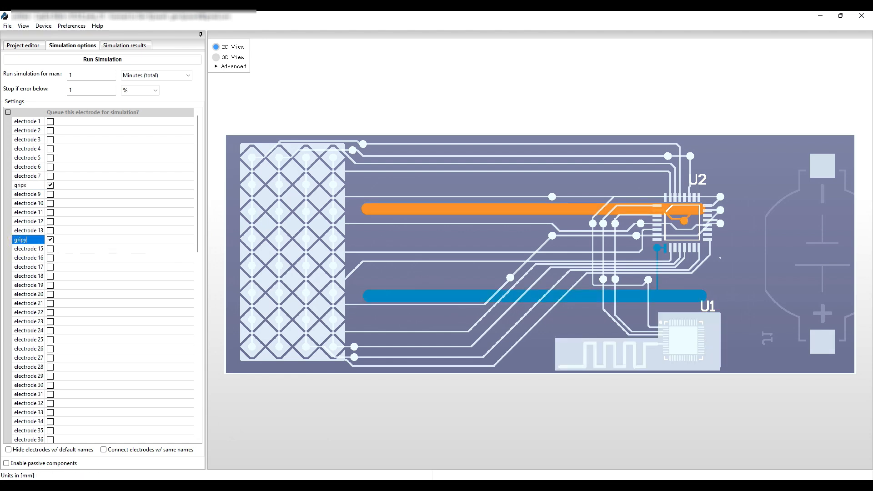
type("y")
Queue the touch pad's four column electrodes for simulation and name them x0 to x3, starting from the rightmost column
left_click(328, 347)
left_click(308, 352)
double_click(28, 148)
type("x1")
left_click(280, 346)
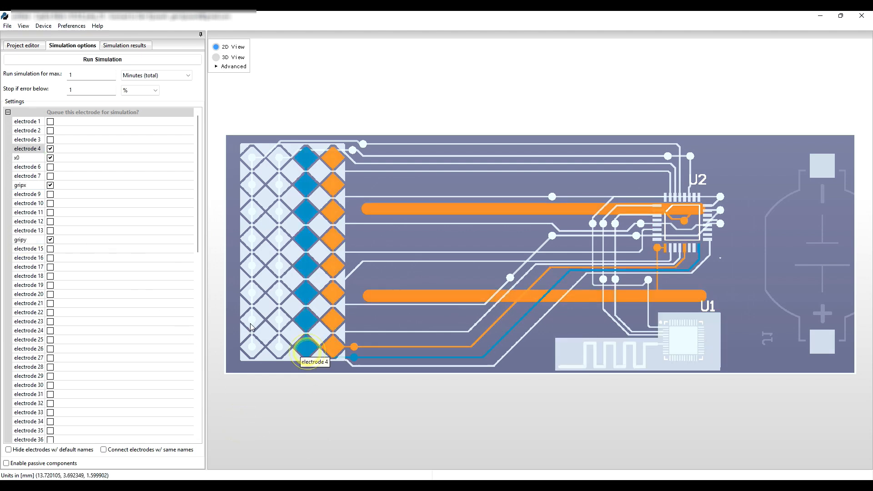
double_click(29, 139)
type("x2")
left_click(252, 347)
double_click(28, 130)
Queue the touch pad's lower five row electrodes for simulation and name them y0 to y4, counting upward from the lowest row
left_click(315, 301)
double_click(28, 230)
type("y2")
left_click(266, 277)
double_click(24, 411)
type("y3")
left_click(264, 251)
double_click(28, 357)
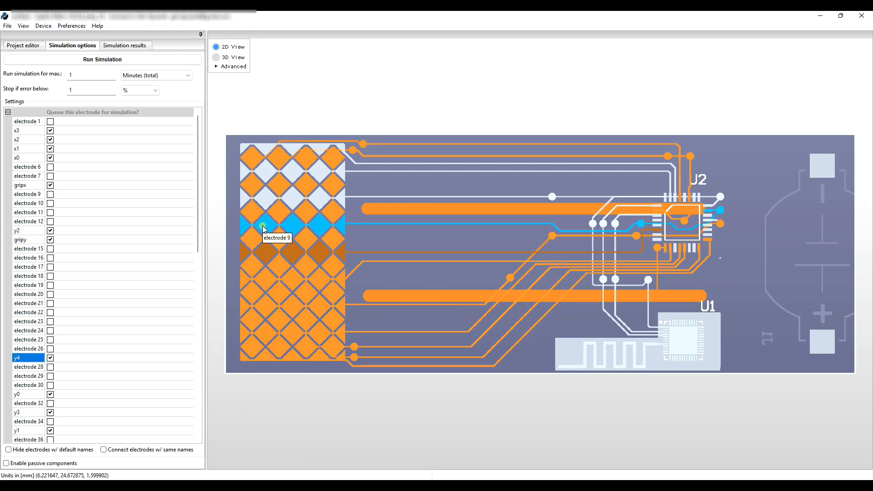
Queue the touch pad's upper four row electrodes for simulation, name them y5 to y8, and hide electrodes with default names
left_click(263, 226)
double_click(28, 193)
type("y5")
left_click(264, 199)
double_click(28, 175)
type("y6")
left_click(264, 171)
double_click(28, 276)
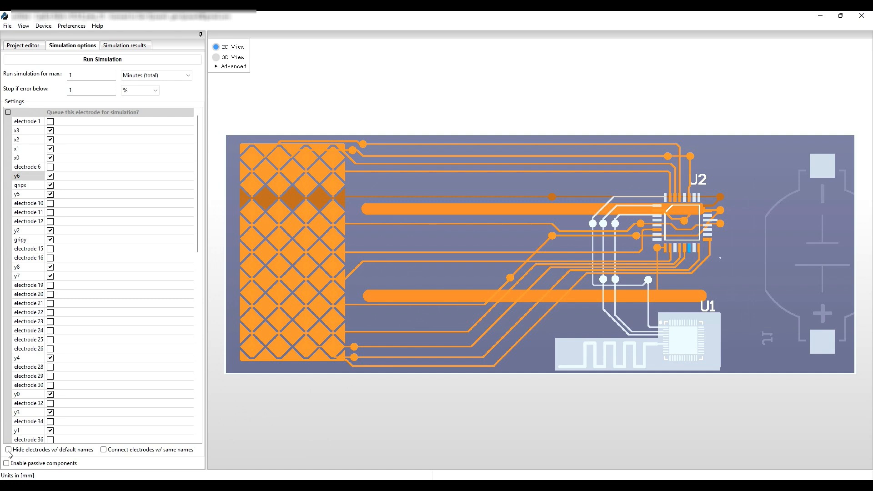
left_click(8, 449)
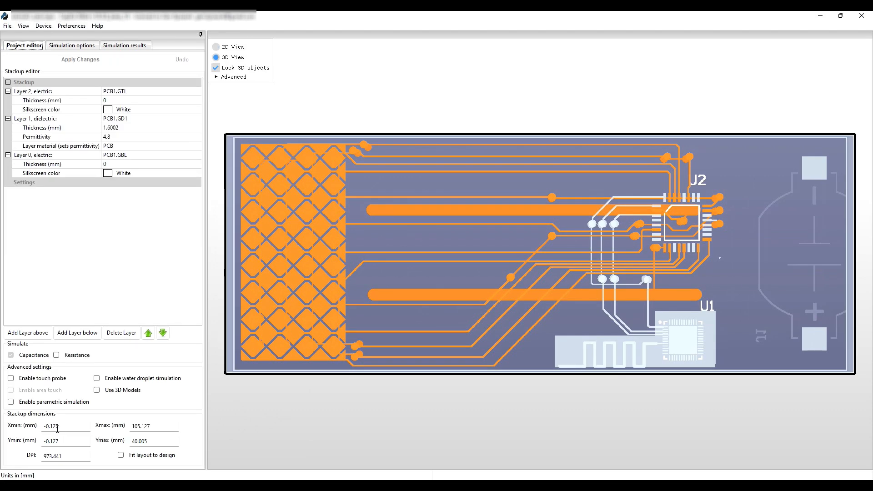
Enable the touch probe, place it over the touch pad grid and apply the changes
left_click(11, 378)
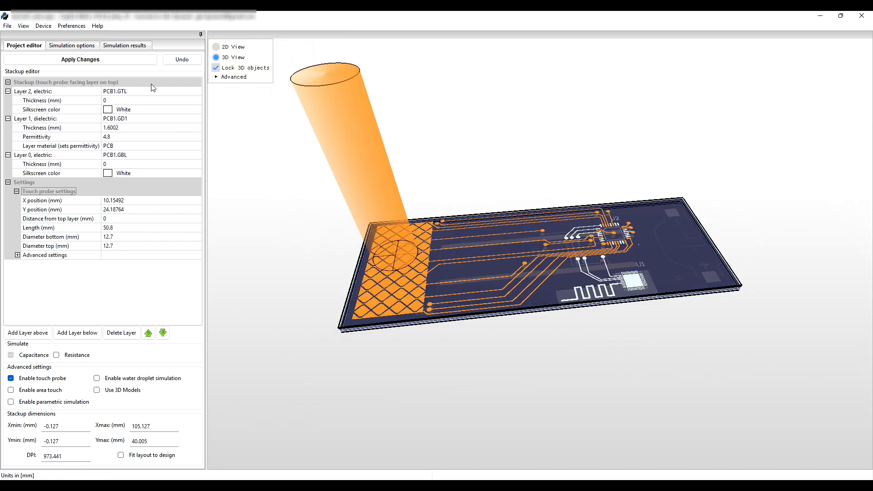
left_click(101, 60)
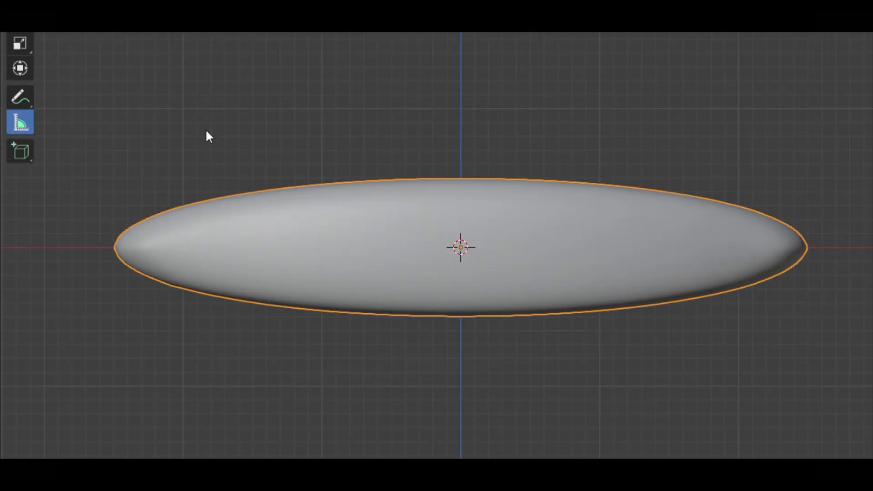
Switch to Blender and measure the ellipsoid body's full height through its centre
left_click_drag(460, 179, 460, 319)
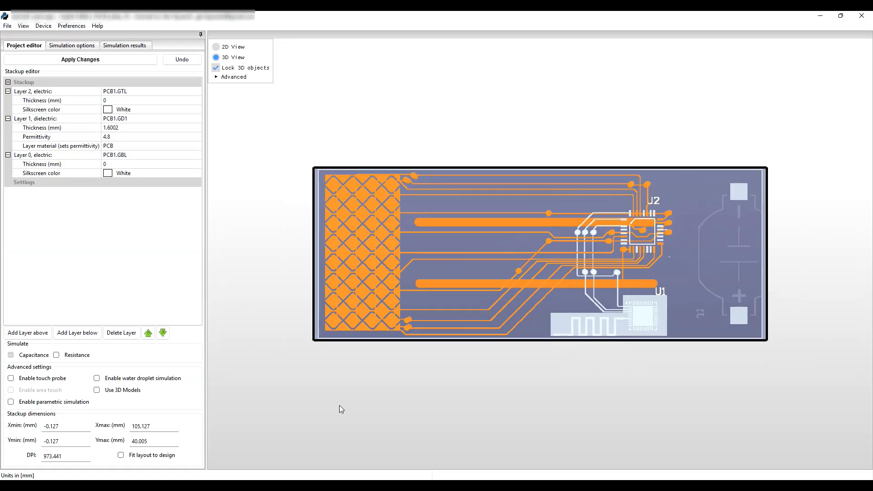
Add a dielectric layer above the PCB1.GTL top copper layer and set its material to Plastic
left_click_drag(347, 400, 340, 384)
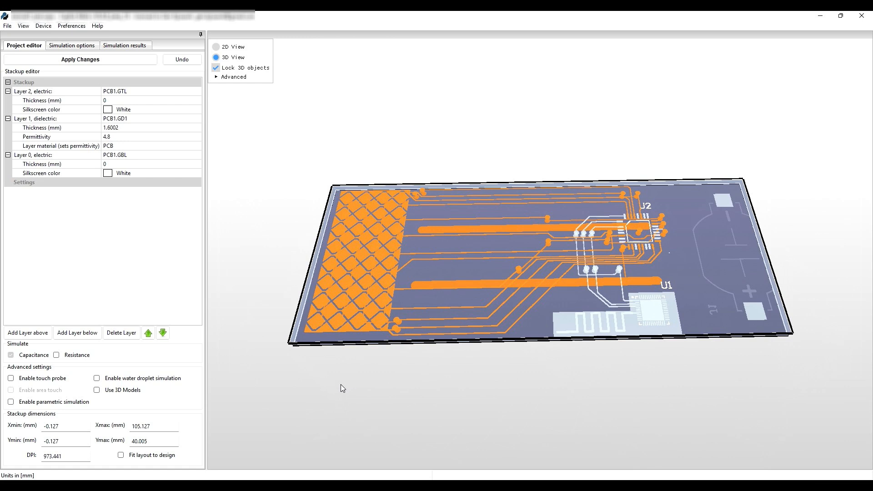
left_click(40, 91)
left_click(35, 332)
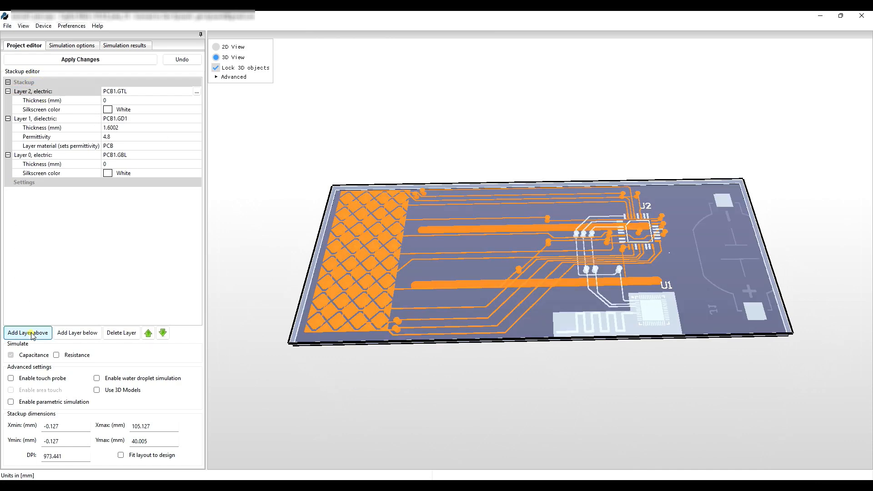
left_click(56, 339)
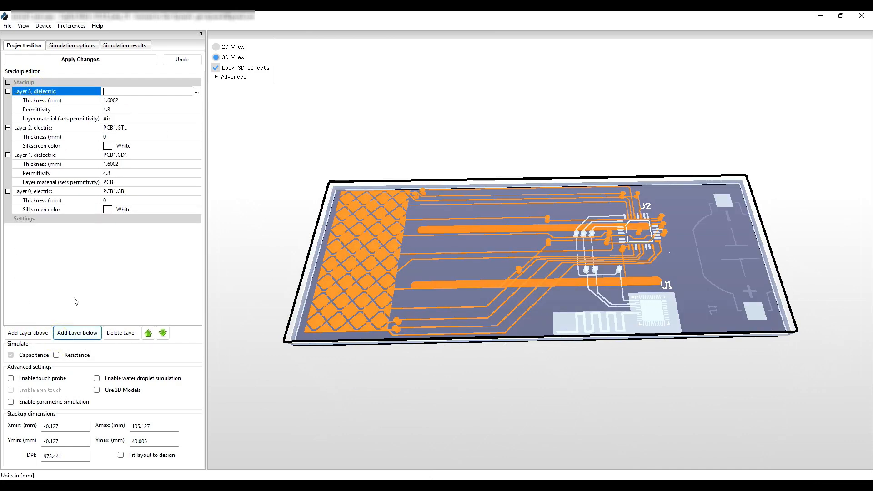
mouse_move(118, 111)
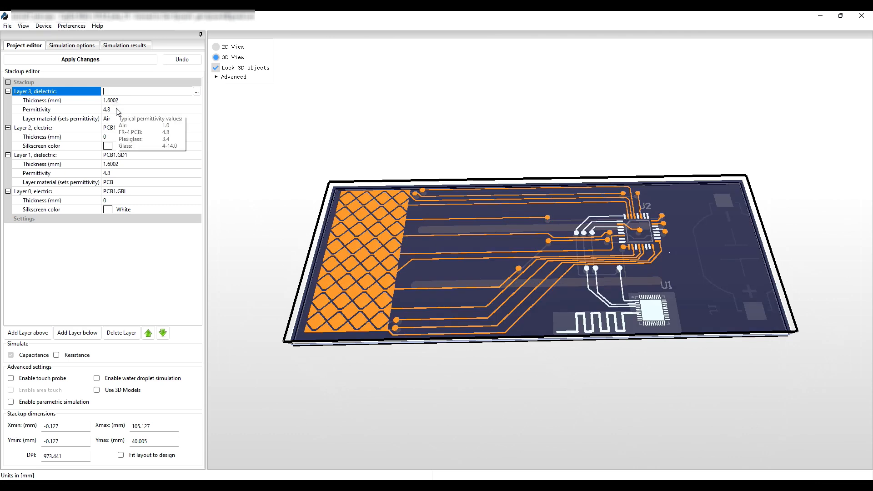
left_click(117, 109)
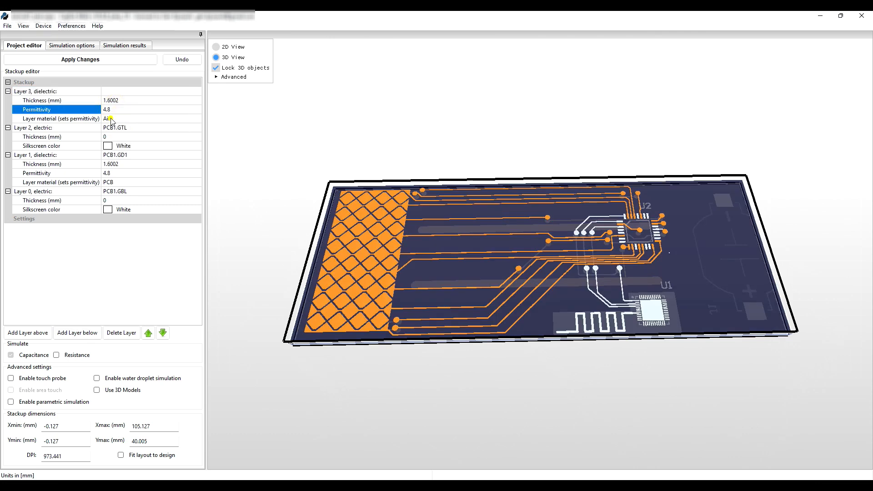
left_click(111, 119)
left_click(197, 120)
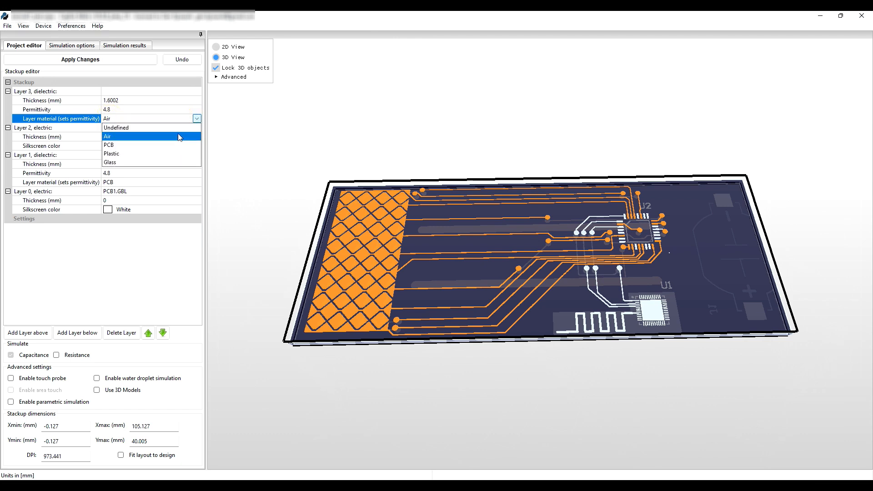
left_click(172, 156)
Set the thickness of the new plastic layer above the board to 3 mm
left_click(137, 100)
left_click_drag(135, 100, 107, 100)
key("BackSpace")
key("BackSpace")
type("3")
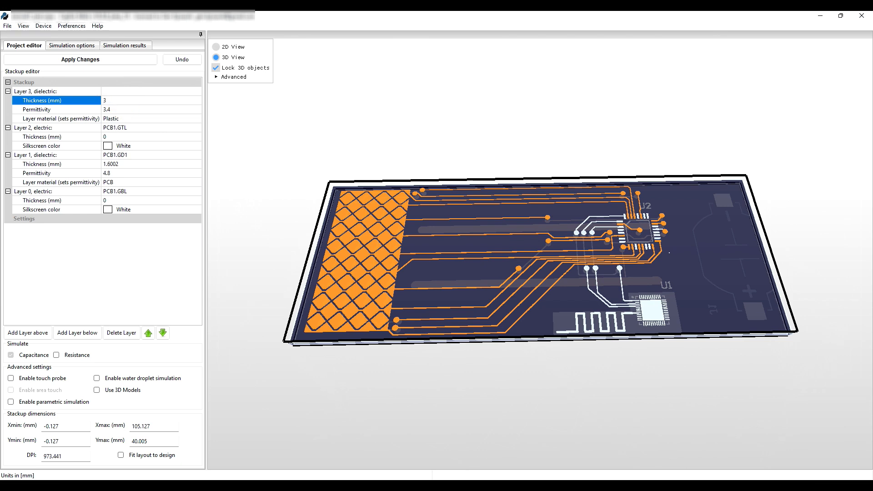
Add a dielectric layer below the PCB1.GBL bottom copper layer and set its material to Plastic
left_click(41, 191)
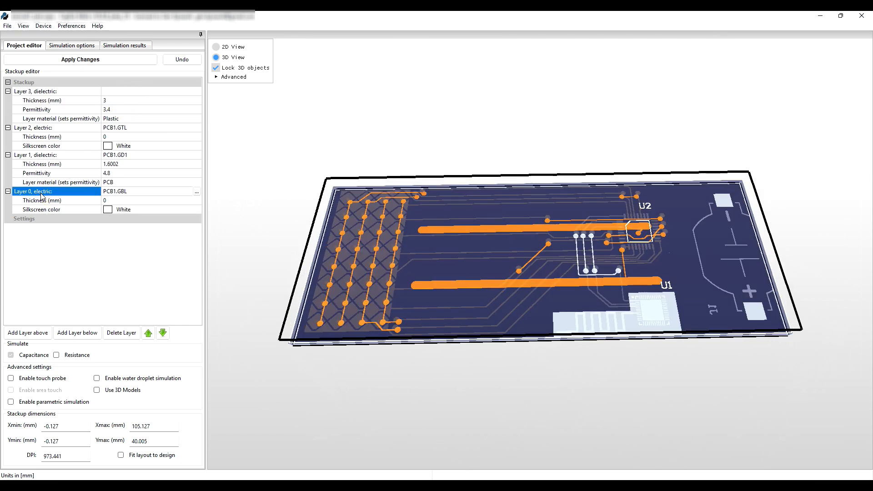
left_click(74, 334)
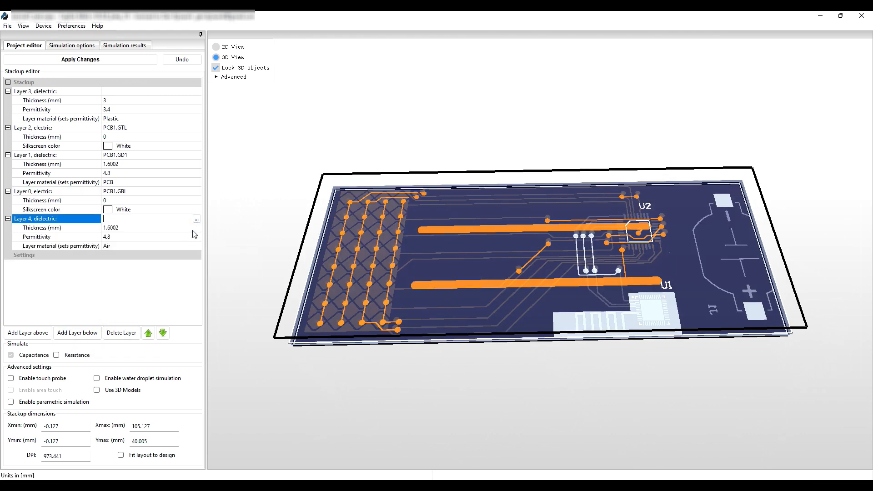
left_click(196, 246)
left_click(196, 246)
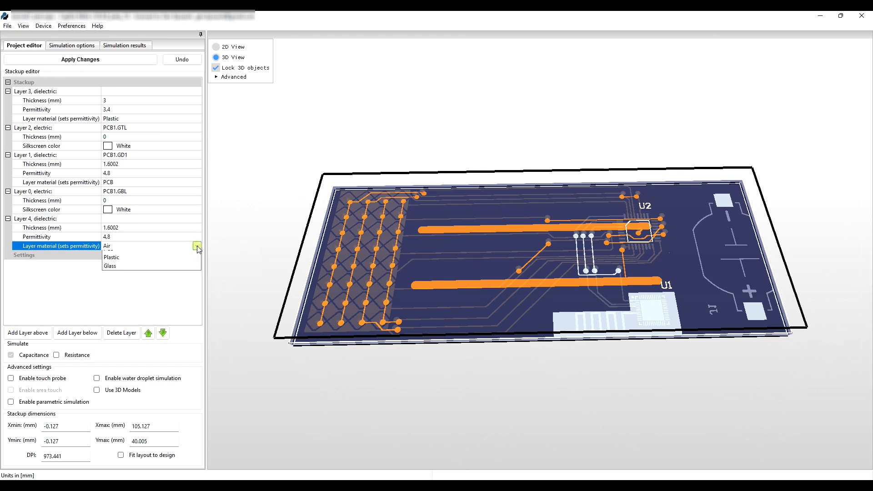
left_click(173, 281)
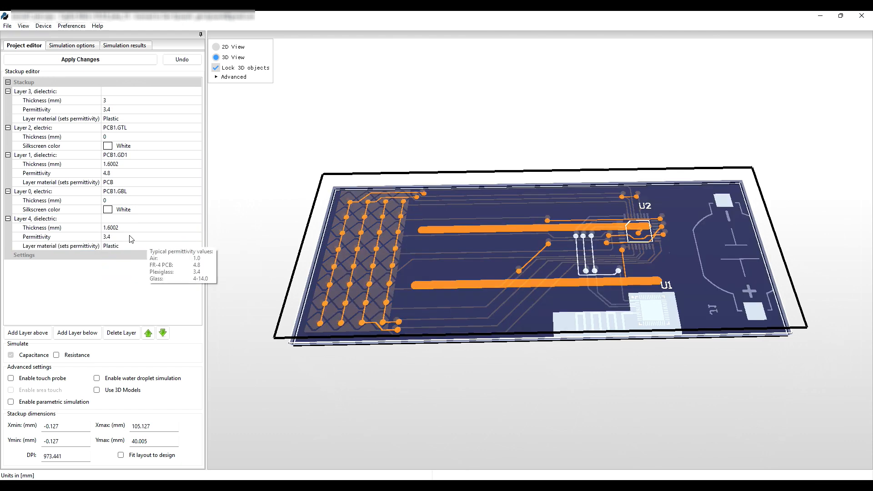
Set the thickness of the plastic layer beneath the board to 3 mm
left_click(128, 227)
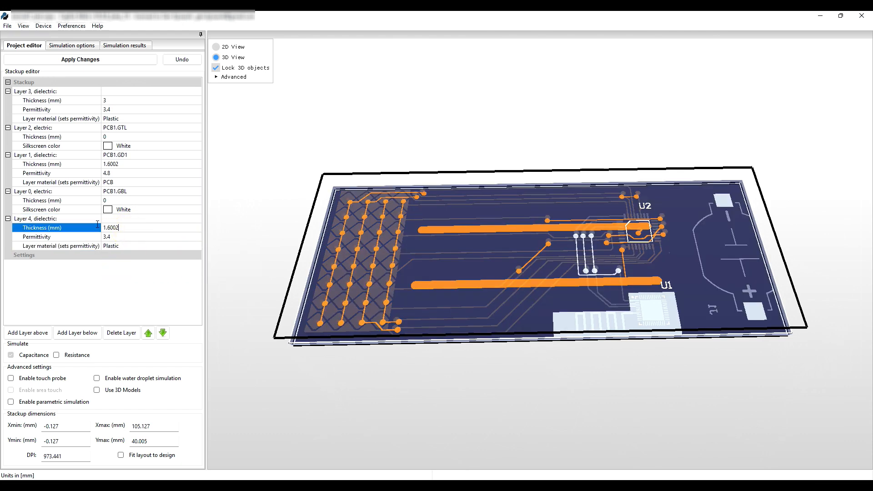
key("BackSpace")
key("BackSpace")
key("BackSpace")
key("BackSpace")
key("BackSpace")
key("BackSpace")
type("3")
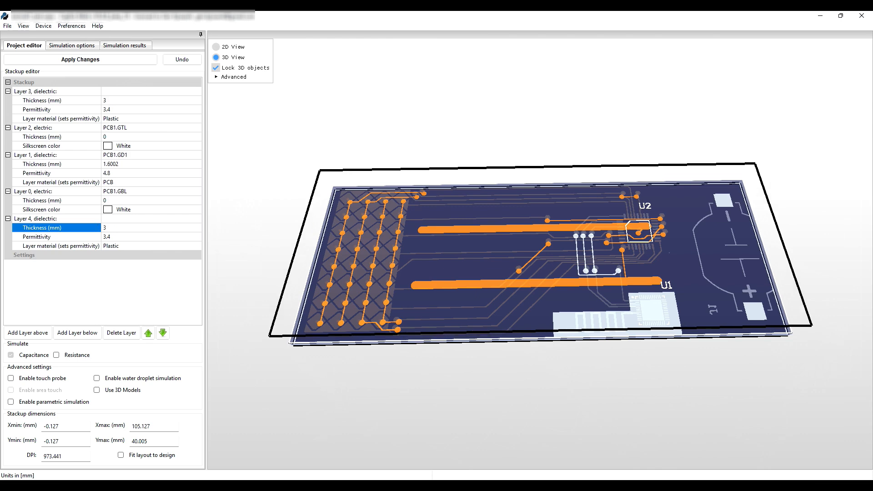
Apply the stackup changes, keeping the custom electrode names, and inspect the layered board in 3D
left_click_drag(242, 376, 285, 348)
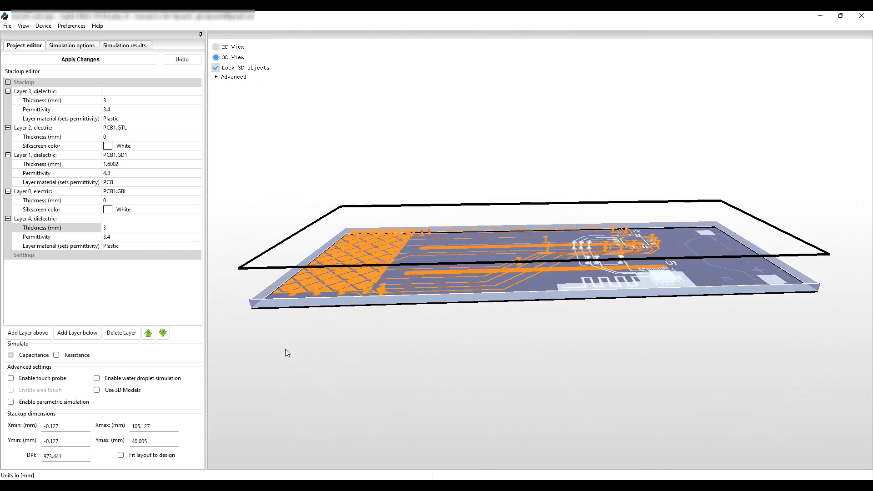
left_click(117, 61)
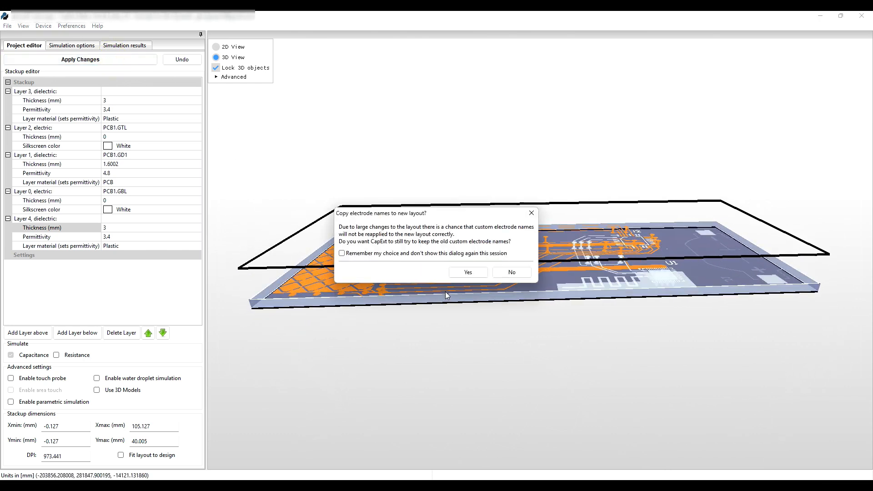
left_click(468, 272)
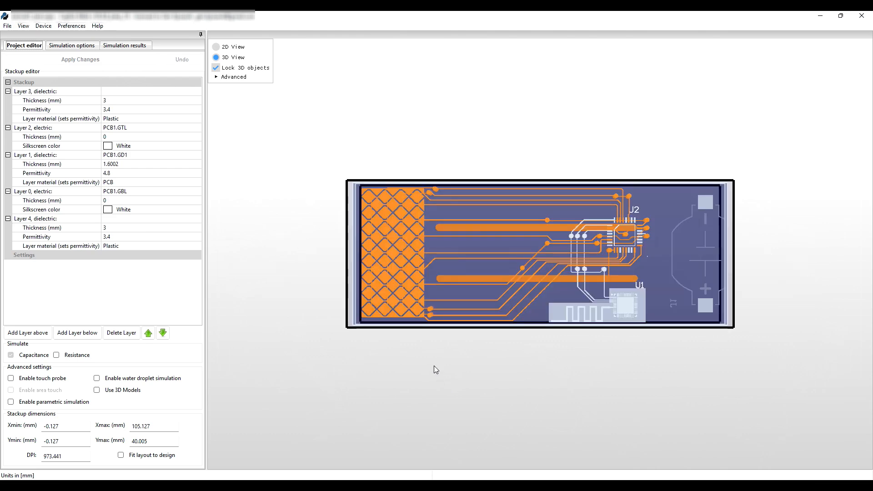
left_click_drag(447, 375, 457, 296)
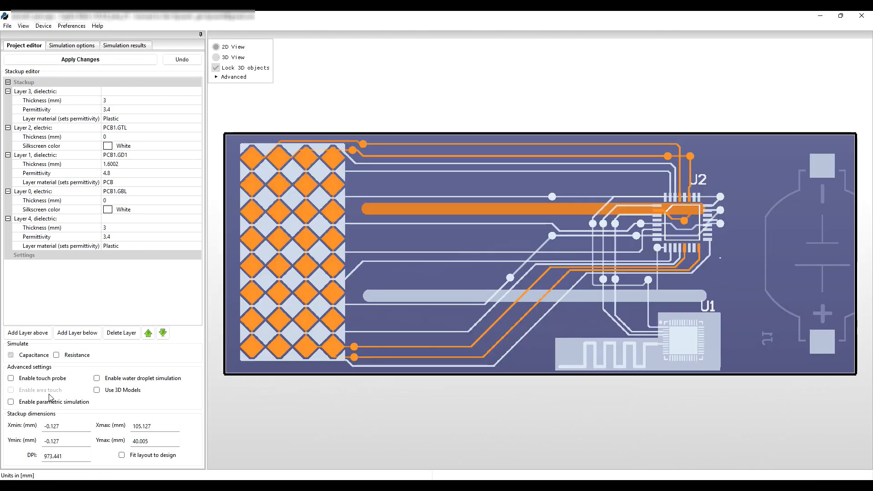
Enable the touch probe and area touch over the whole board, and apply the changes
left_click(11, 379)
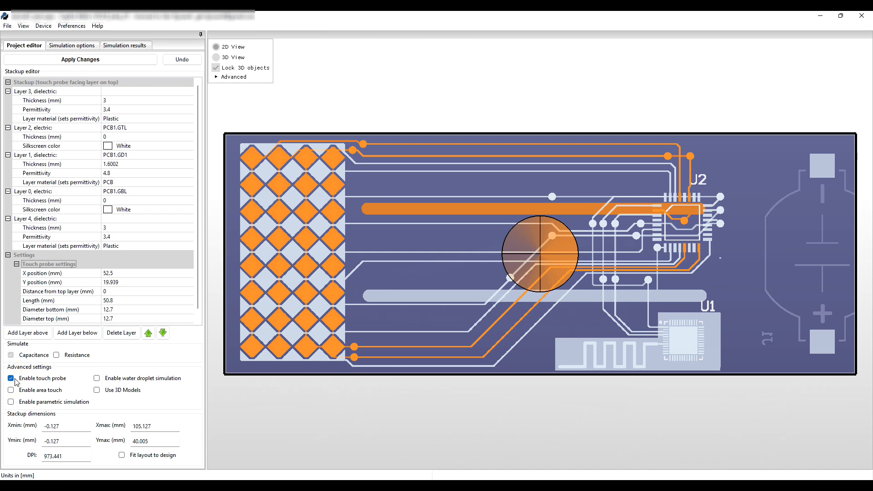
left_click(11, 391)
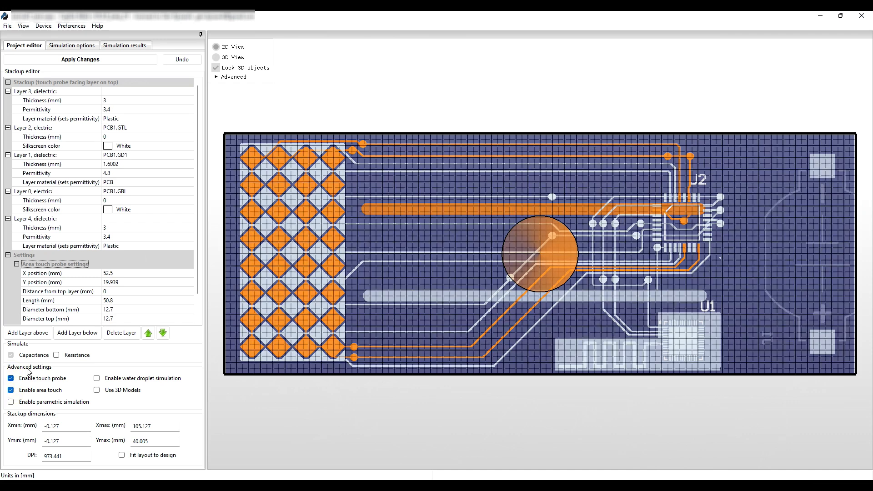
scroll(124, 304, "down", 1)
left_click(124, 303)
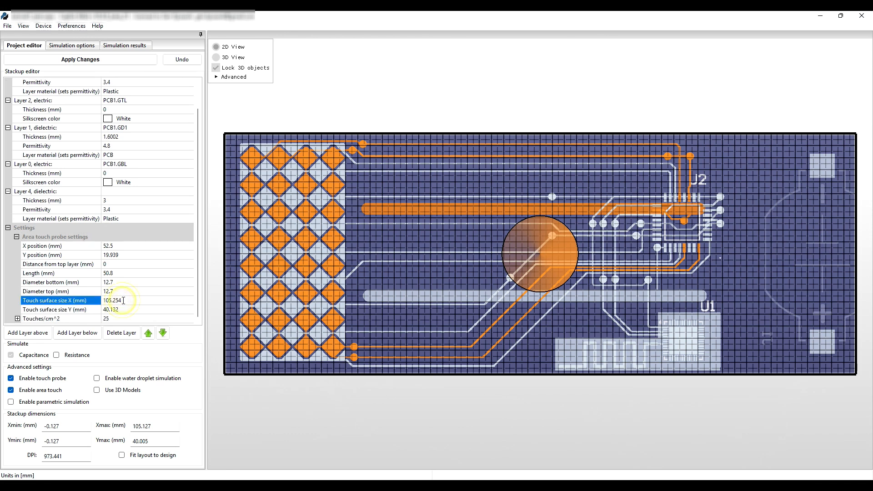
left_click(85, 310)
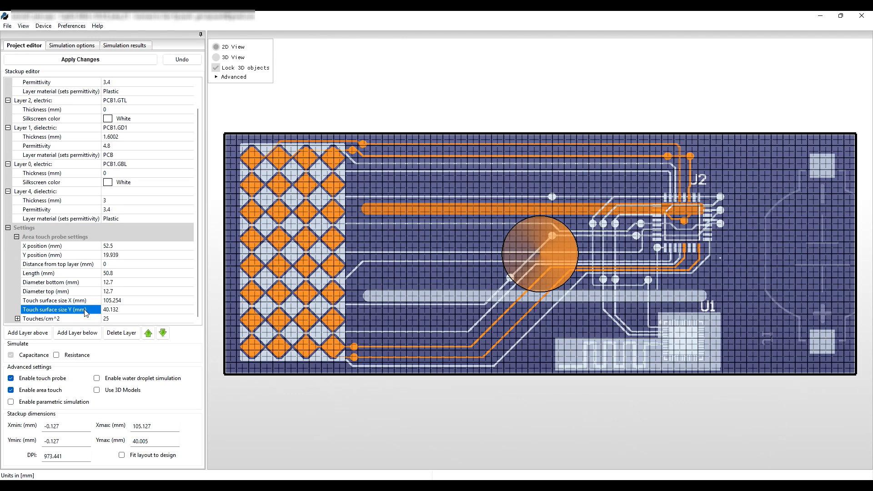
left_click(82, 321)
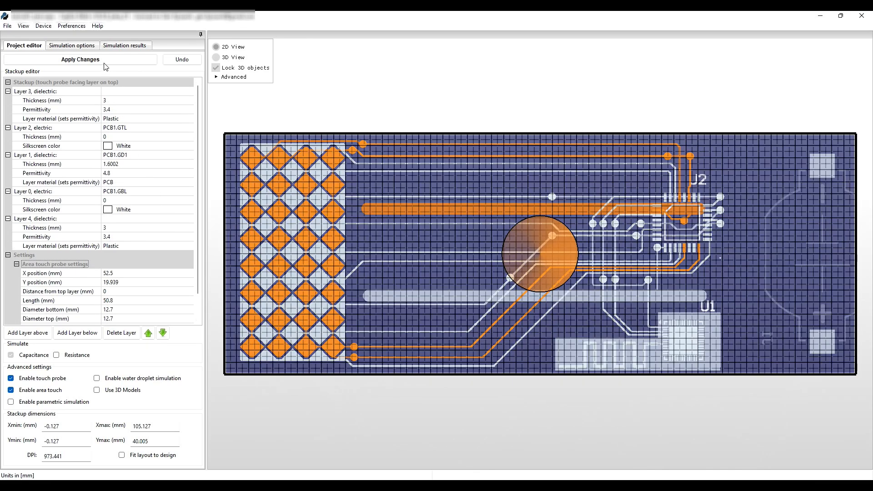
left_click(104, 62)
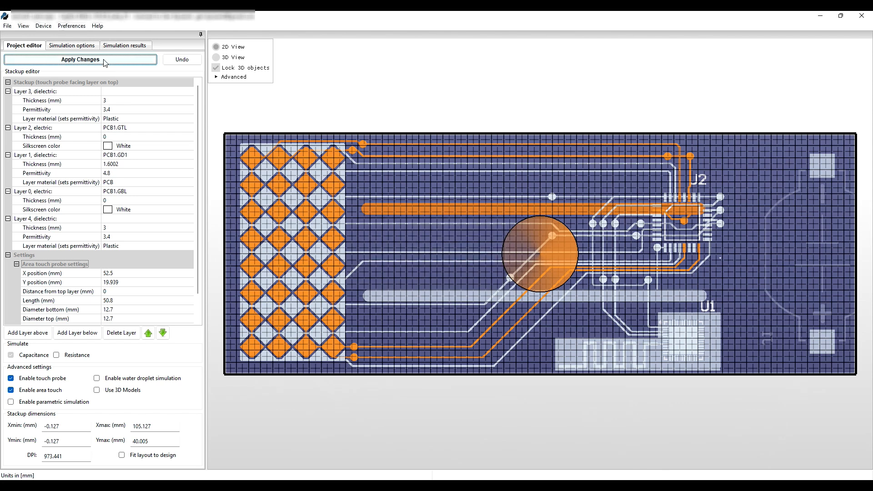
Leave only x0 to x3 and grip_x queued, and run the simulation for at most 1 minute with a 1% error limit
left_click(81, 47)
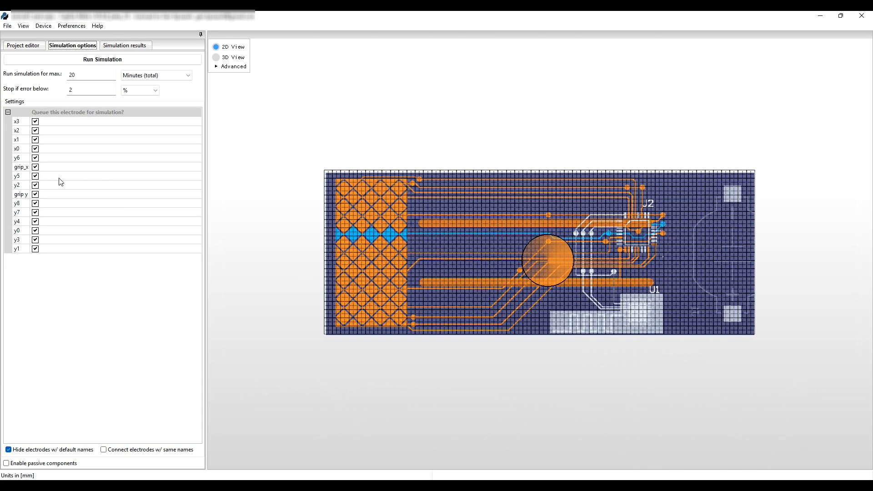
left_click(35, 158)
left_click(35, 176)
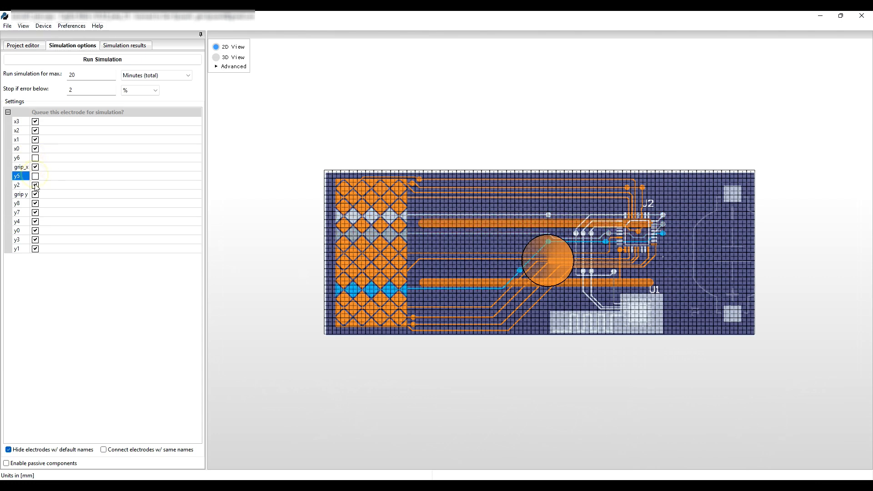
left_click(36, 186)
left_click(35, 195)
left_click(36, 204)
left_click(35, 213)
left_click(36, 222)
left_click(36, 231)
left_click(36, 241)
left_click(36, 249)
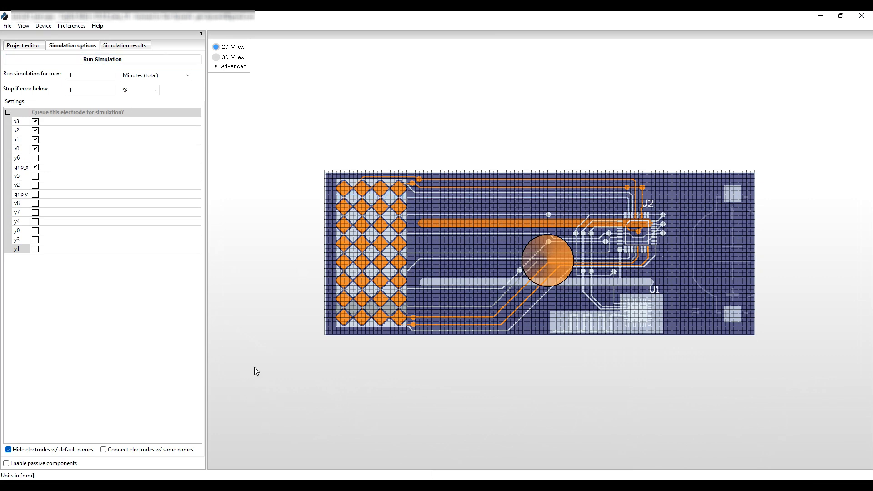
left_click(107, 59)
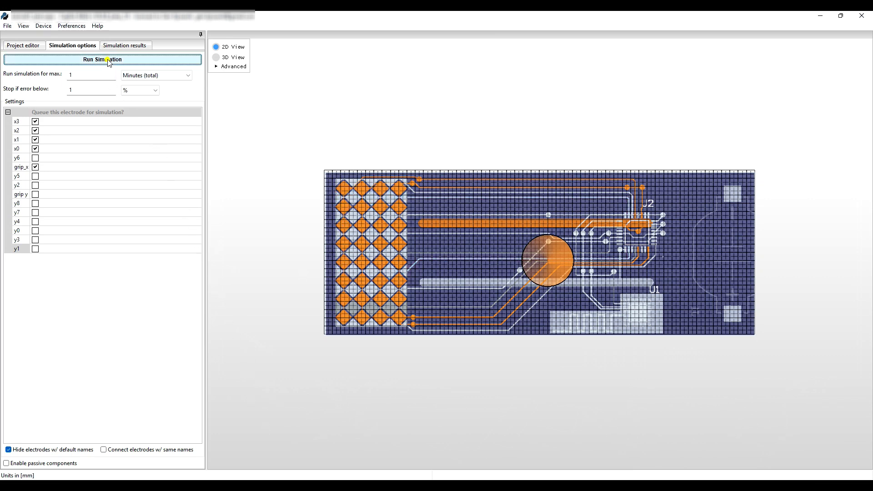